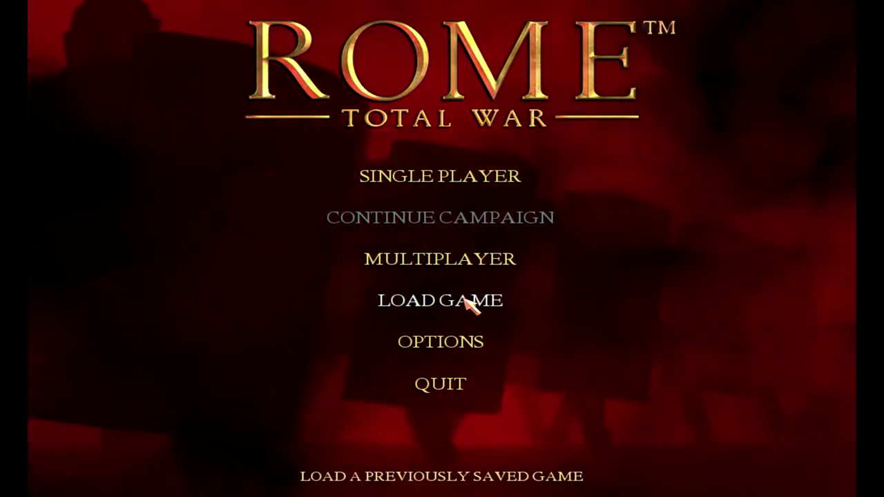
- Load the saved battle replay 2v2tigraineswin2
click(467, 300)
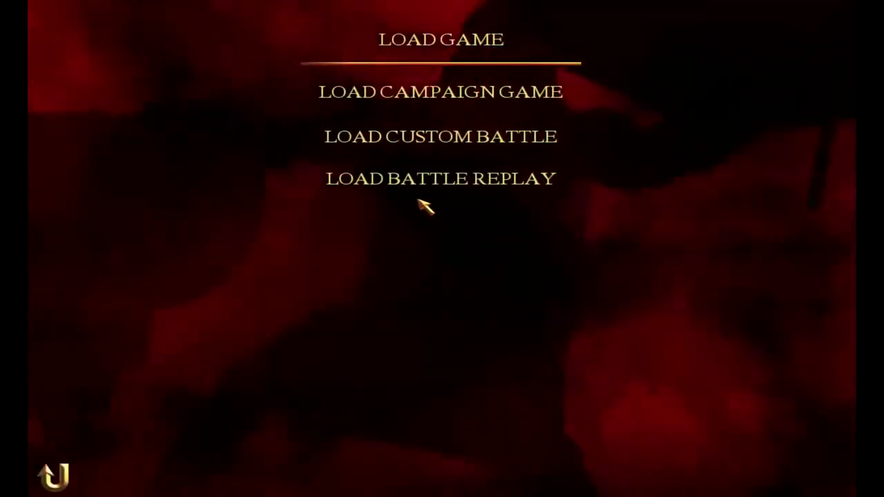
click(408, 187)
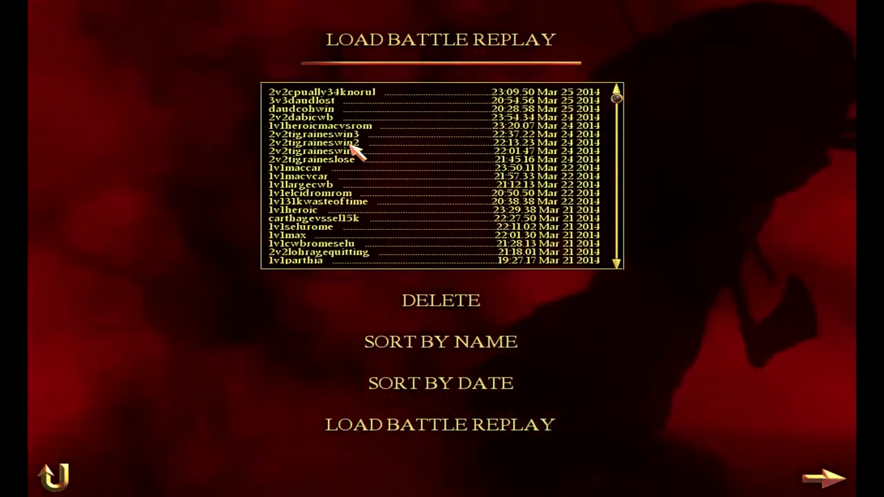
click(337, 144)
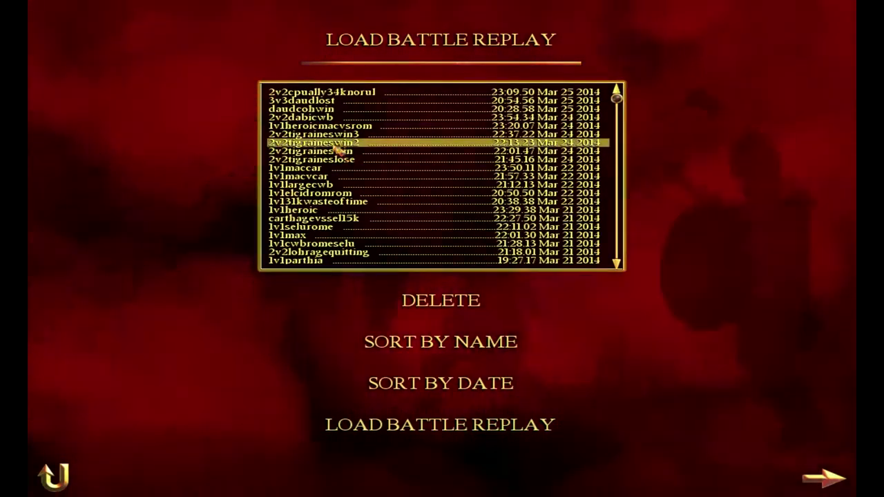
click(461, 284)
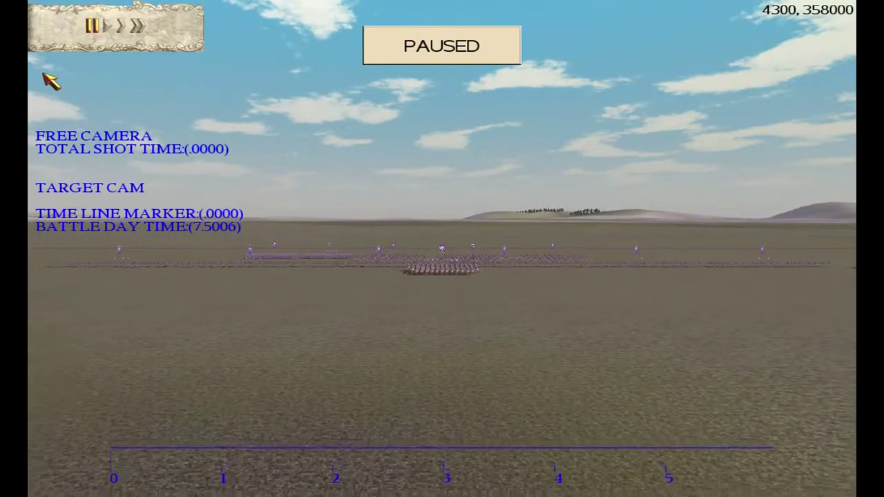
- Survey the paused battlefield with the free camera, examining the purple army's starting deployment from end to end
key(Right)
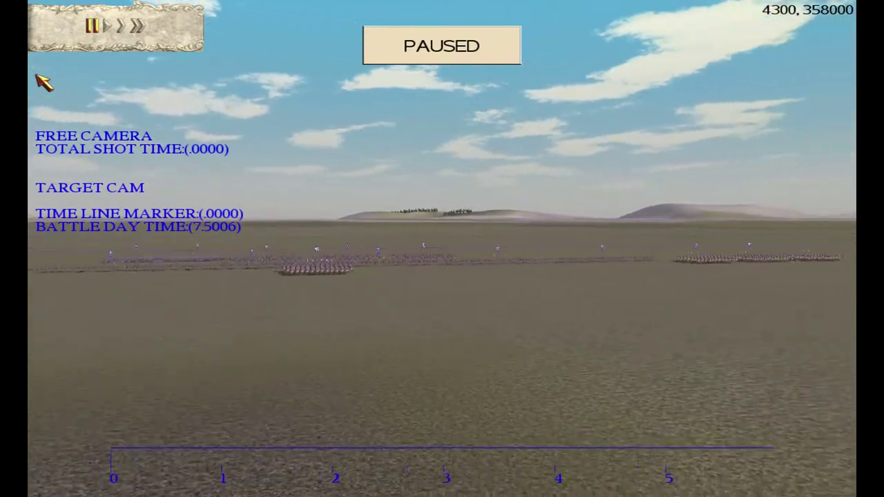
key(Left)
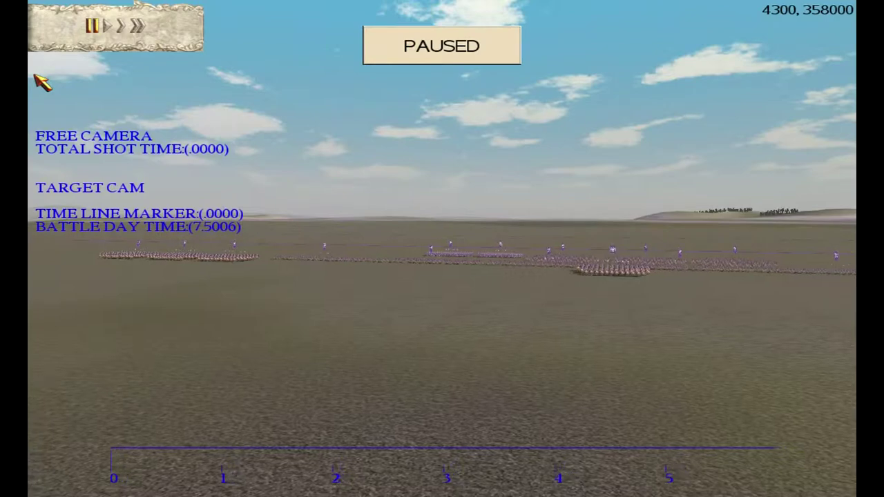
key(a)
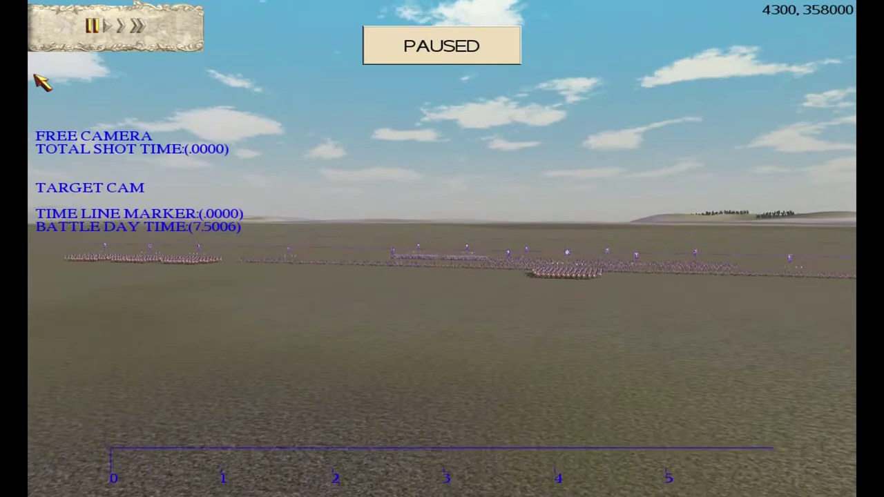
scroll(35, 74, up, 3)
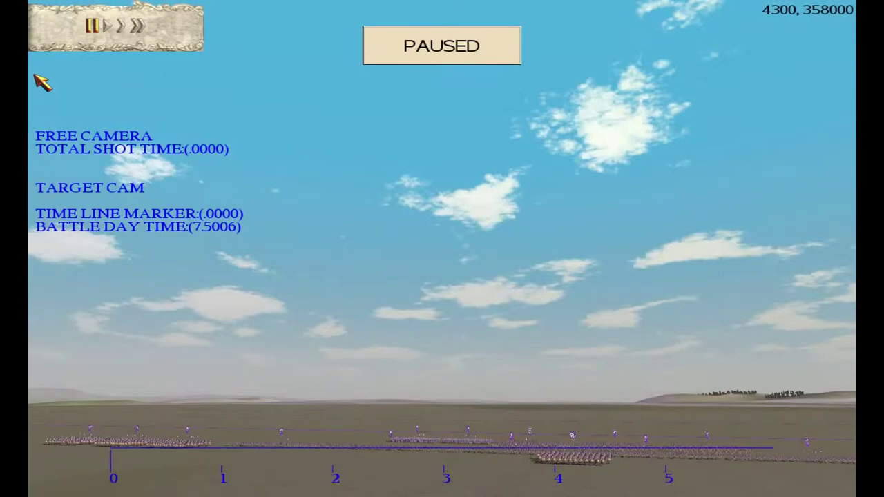
scroll(36, 75, down, 5)
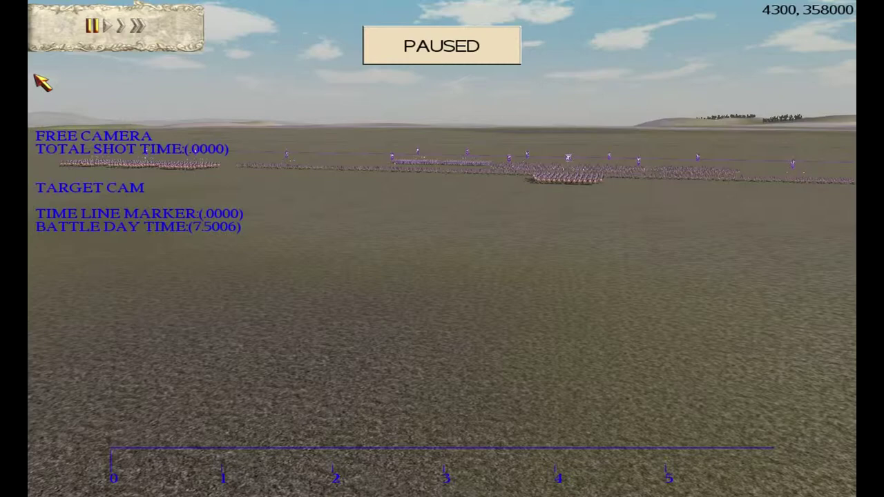
key(Up)
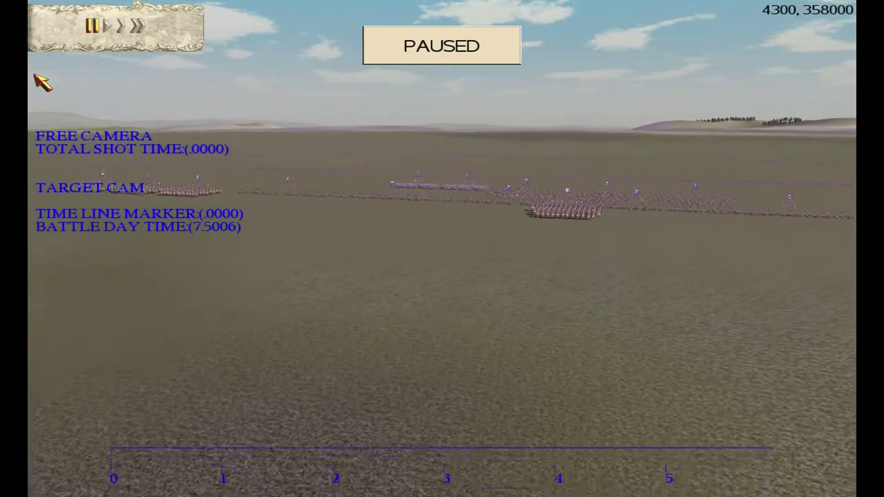
key(Down)
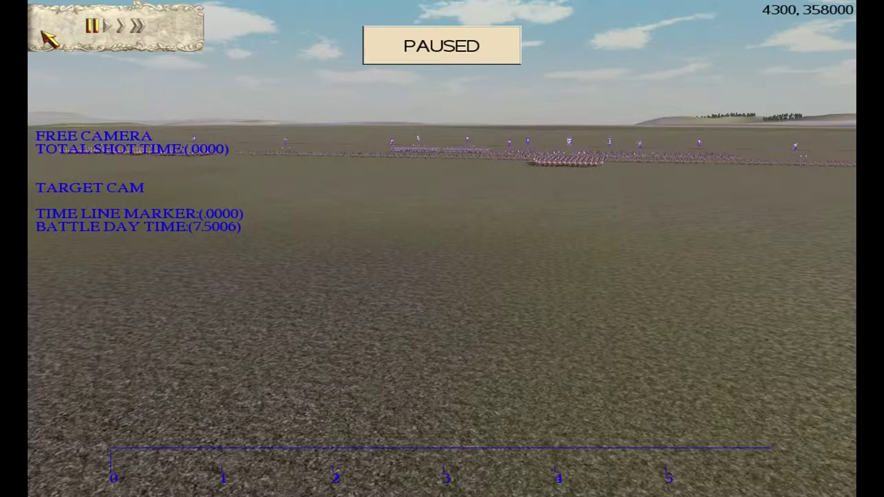
scroll(43, 33, up, 5)
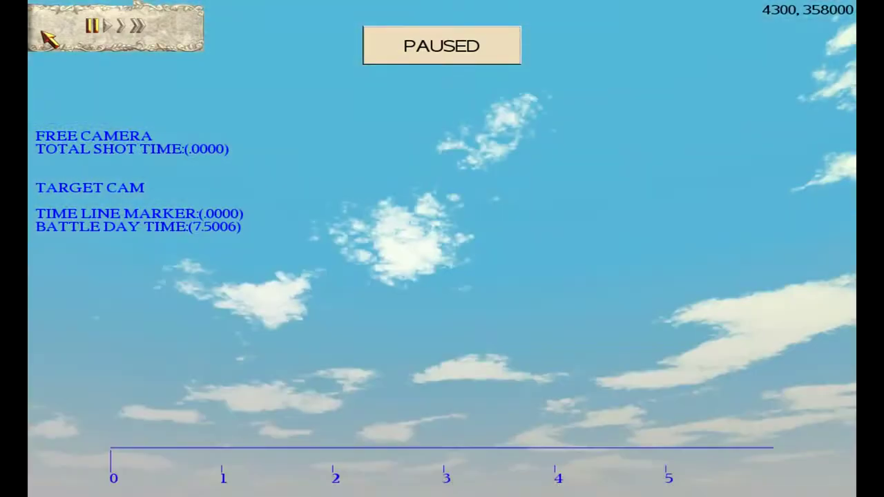
key(Down)
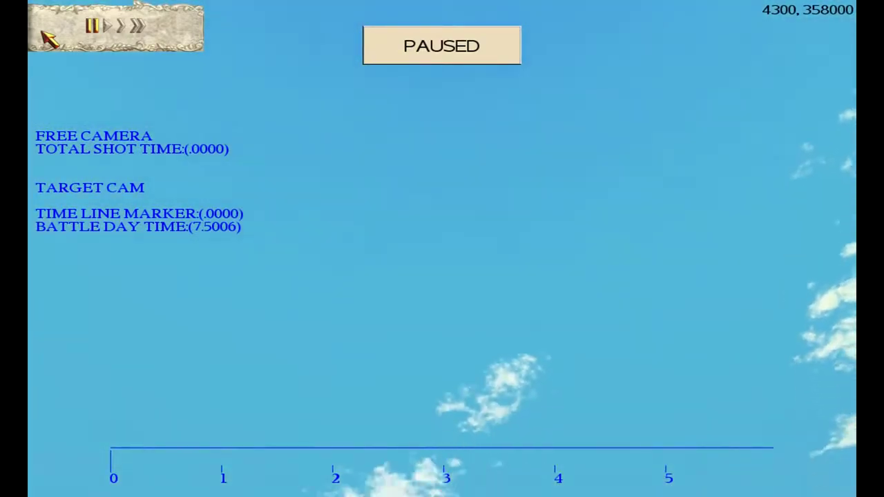
key(Left)
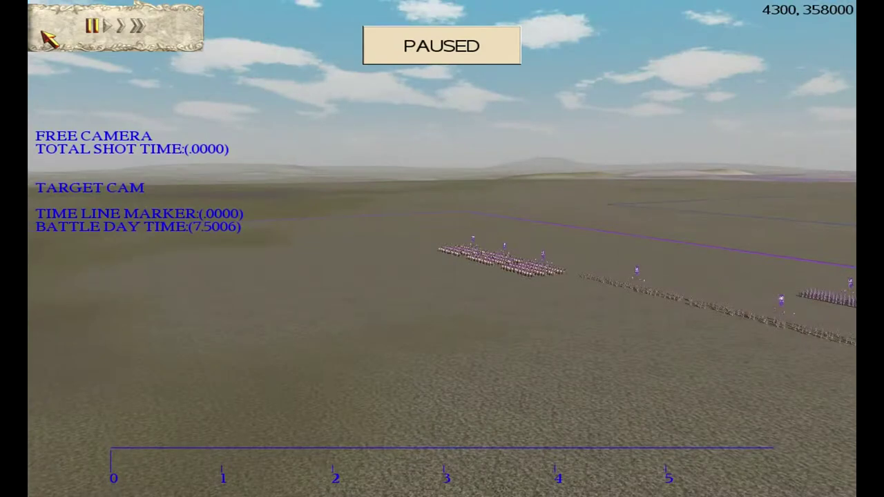
key(Right)
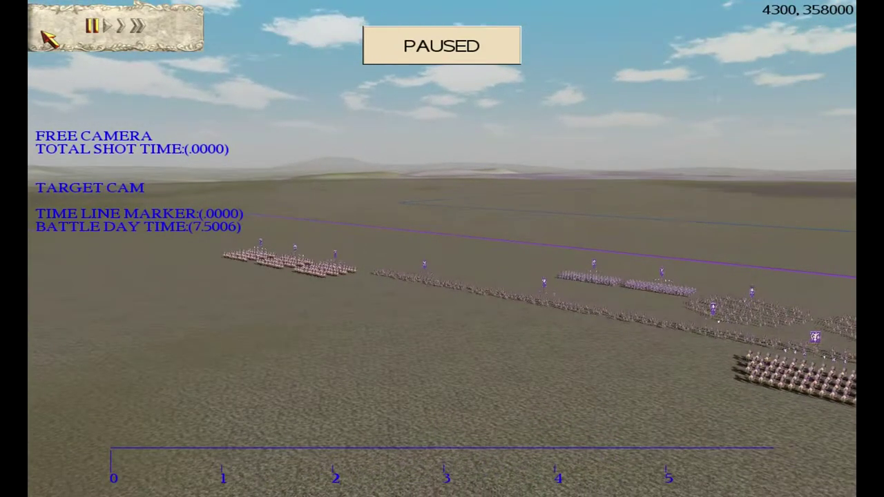
- Run the replay with the overlay hidden and examine the purple army's infantry lines and cavalry up close
key(F5)
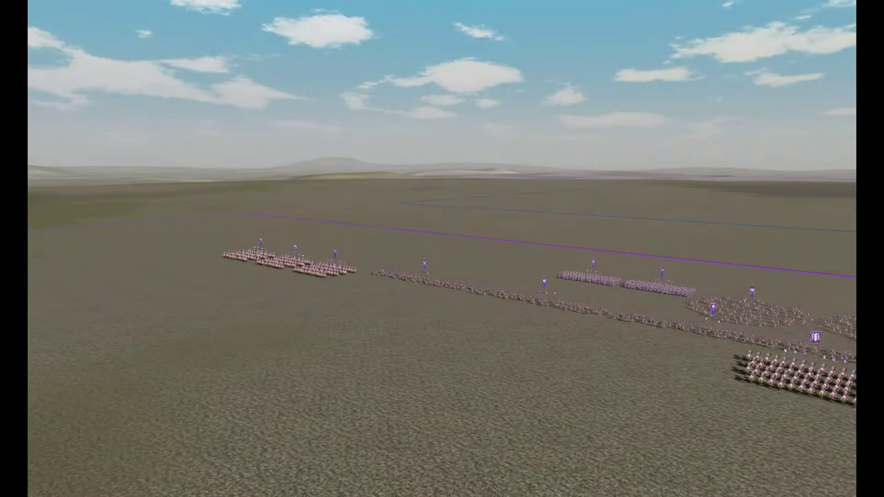
key(Right)
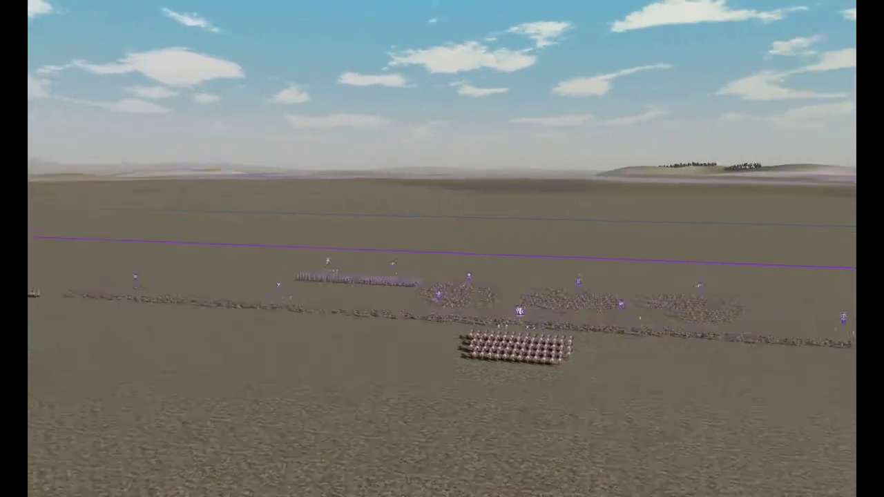
key(Up)
scroll(442, 249, down, 2)
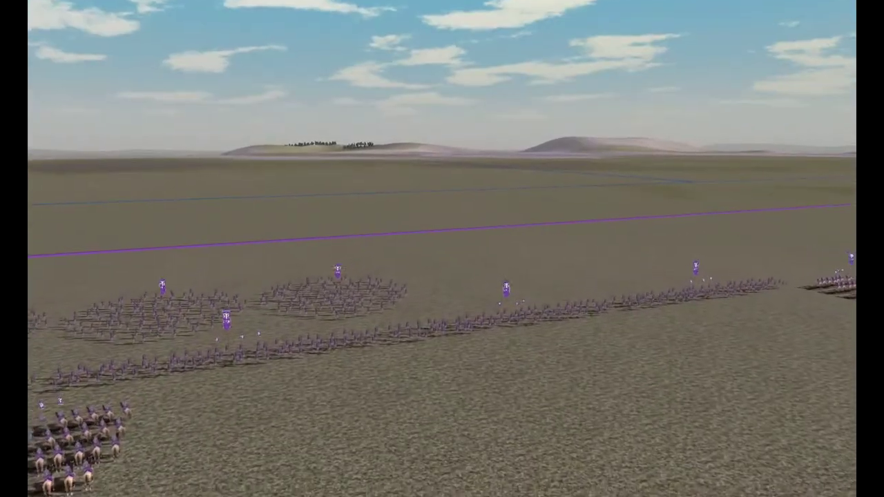
key(Right)
key(Left)
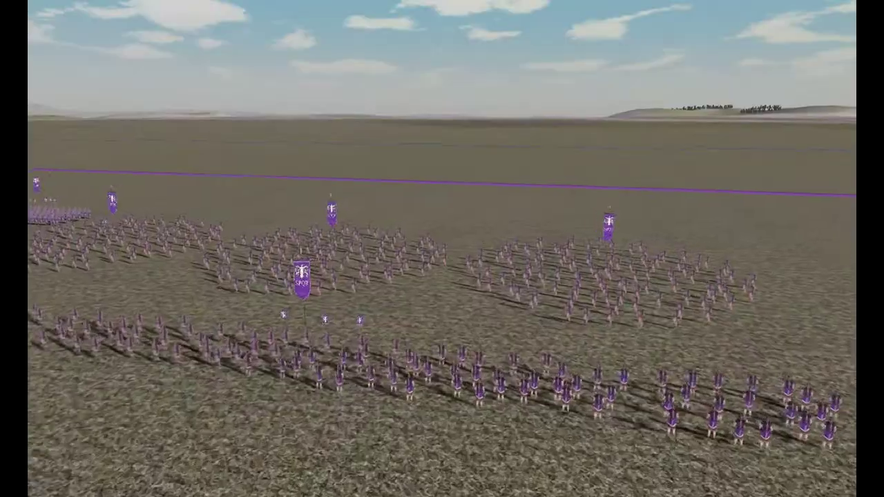
key(Left)
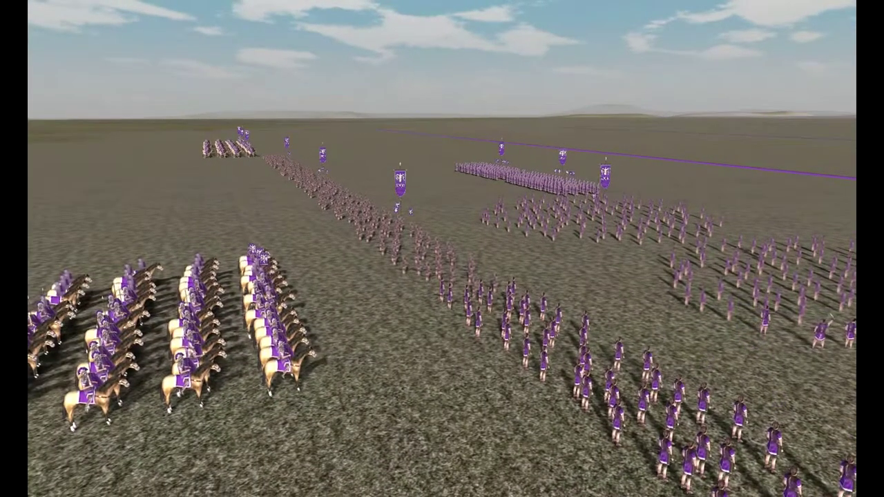
key(Left)
scroll(442, 248, up, 1)
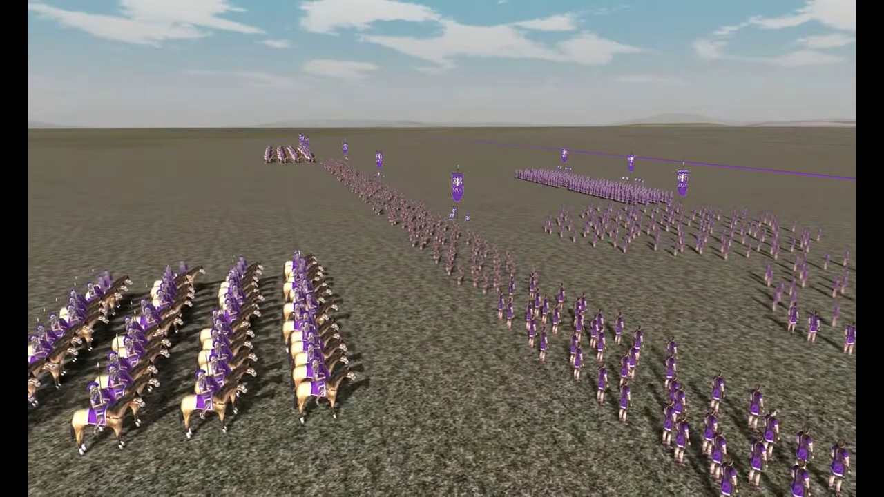
- Examine the purple flank cavalry, the deployment zone borders and the distant red army, and pause the replay with the overlay shown
scroll(442, 248, down, 5)
key(Right)
key(Right)
scroll(442, 249, up, 5)
scroll(442, 249, down, 2)
key(Left)
key(Left)
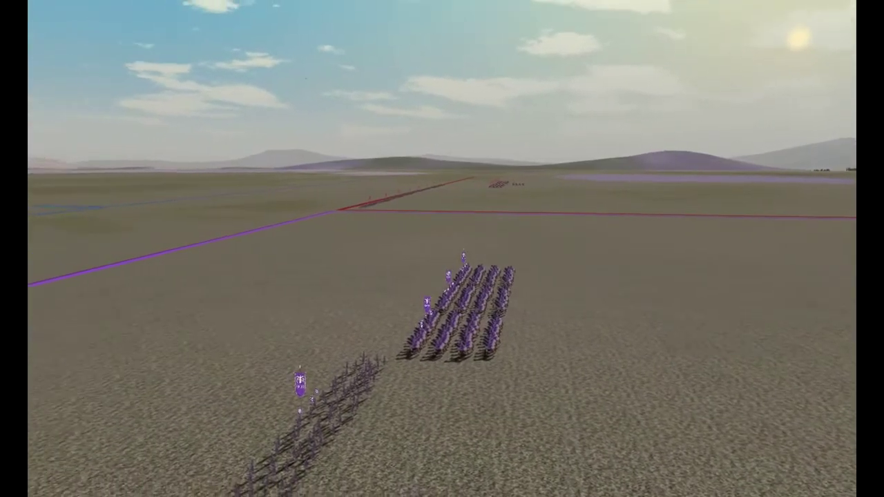
key(Left)
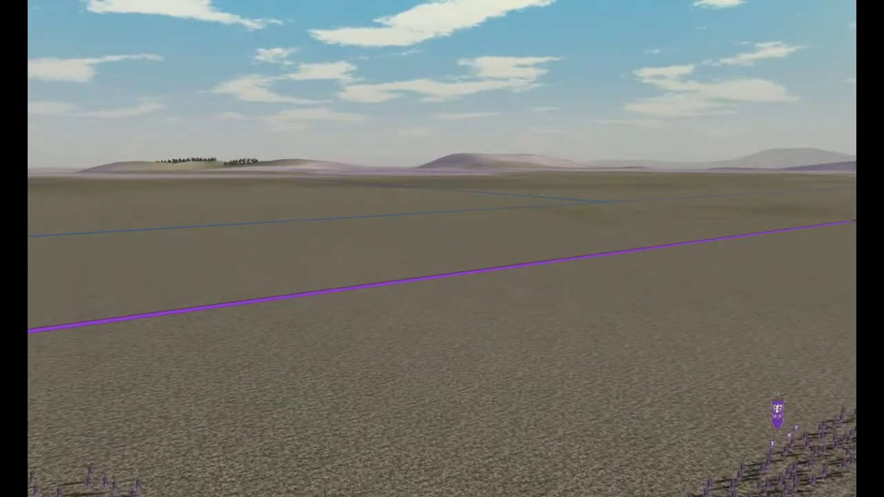
key(Right)
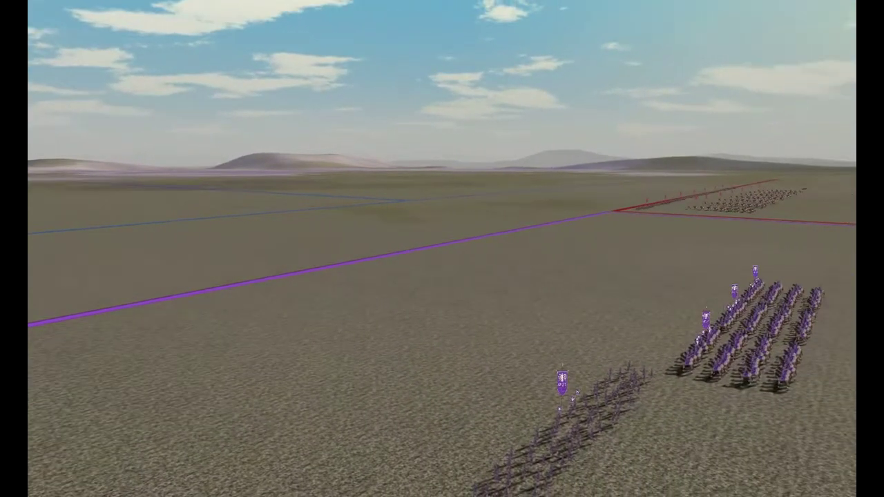
key(Left)
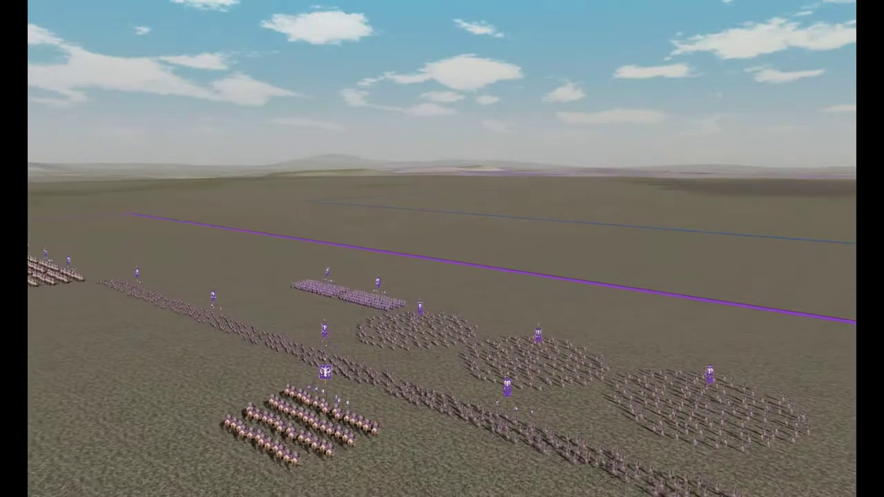
key(Left)
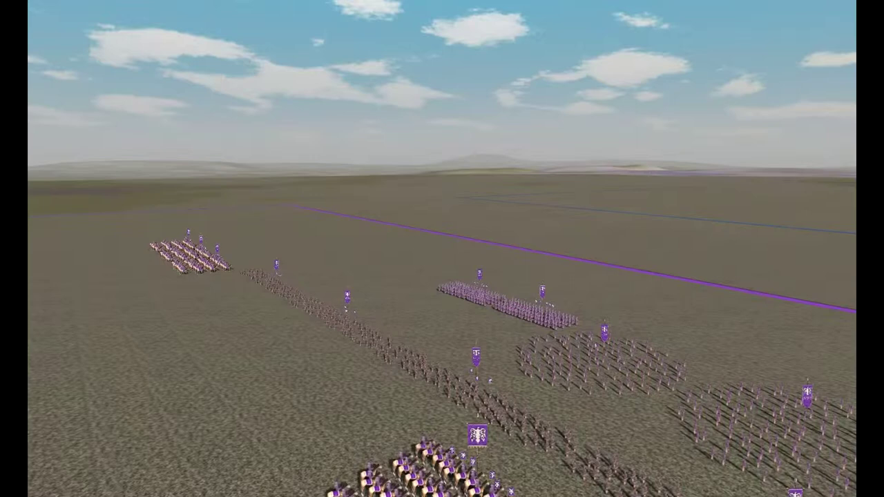
key(F5)
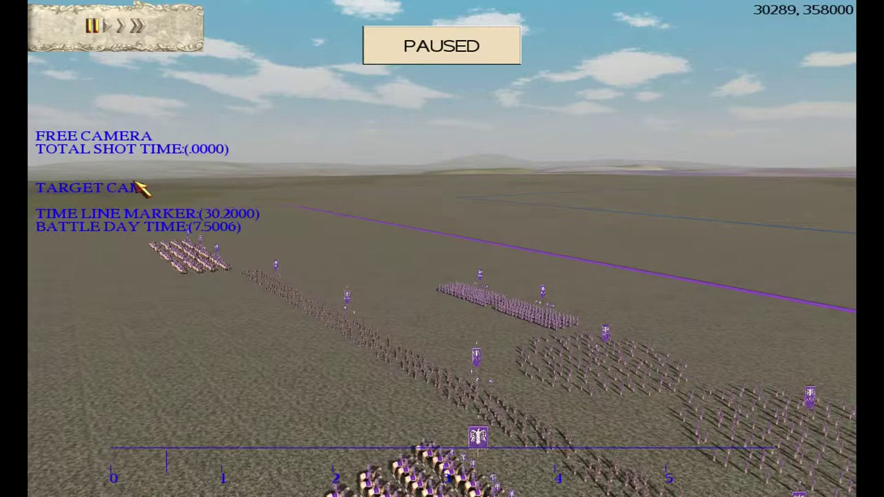
- Resume the replay without the overlay and watch the purple flank cavalry and the opposing armies across the field
key(Right)
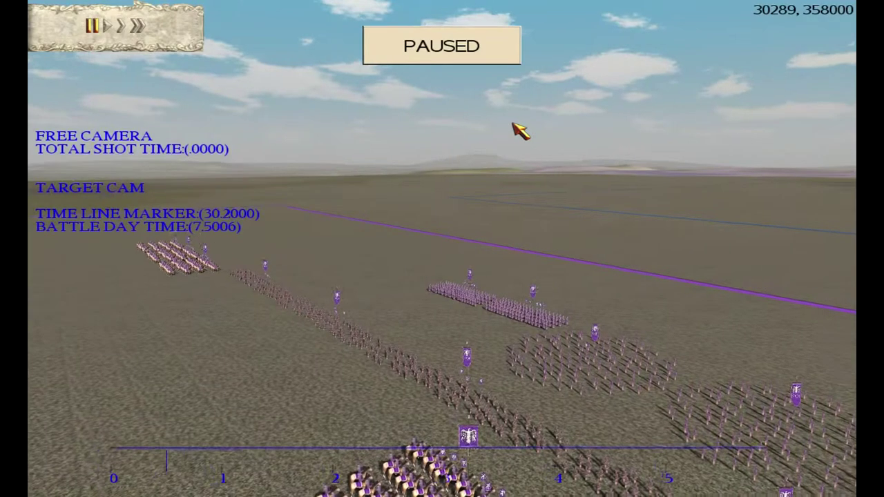
key(Right)
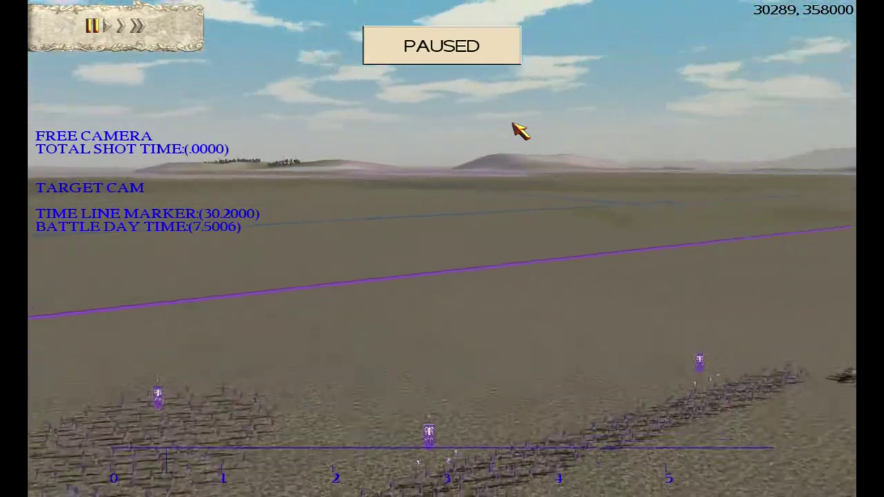
key(Up)
key(Up)
key(F5)
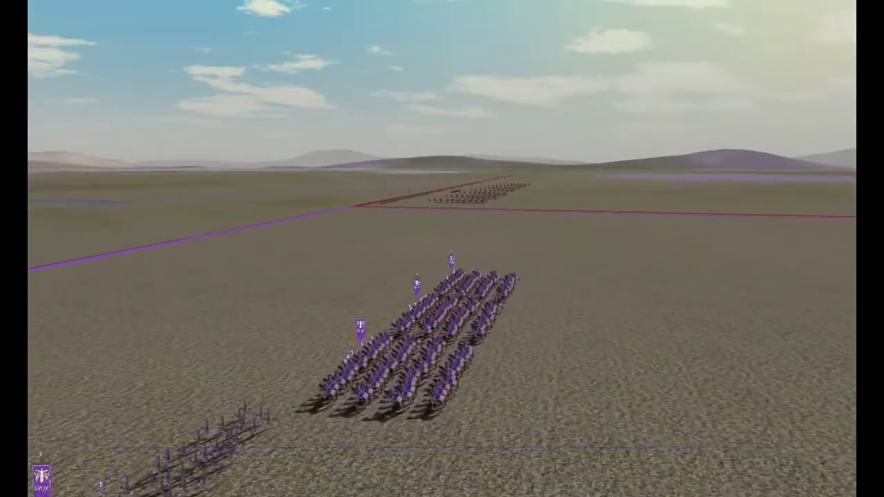
key(Right)
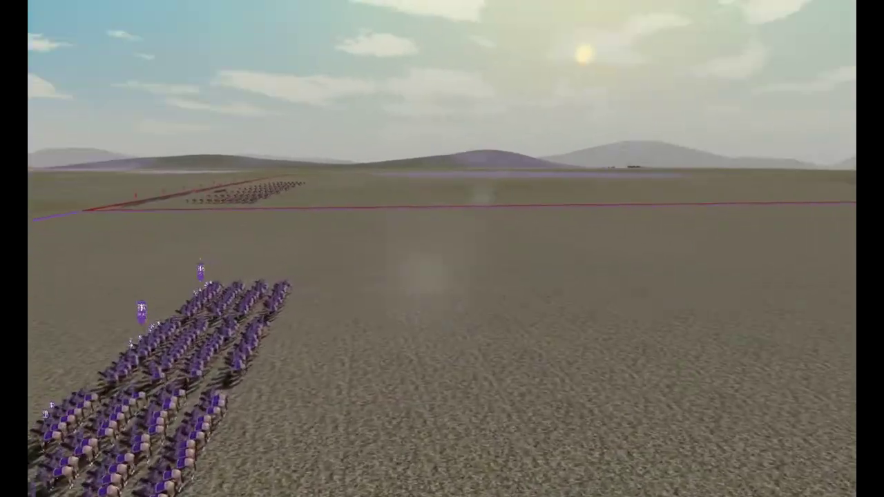
key(Left)
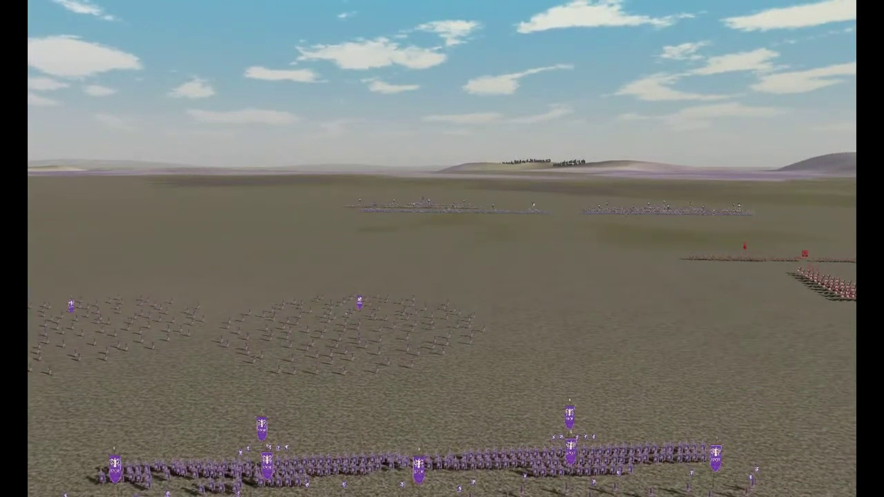
- Pause the replay and examine the positions of the advancing purple infantry and the red army beside it
key(p)
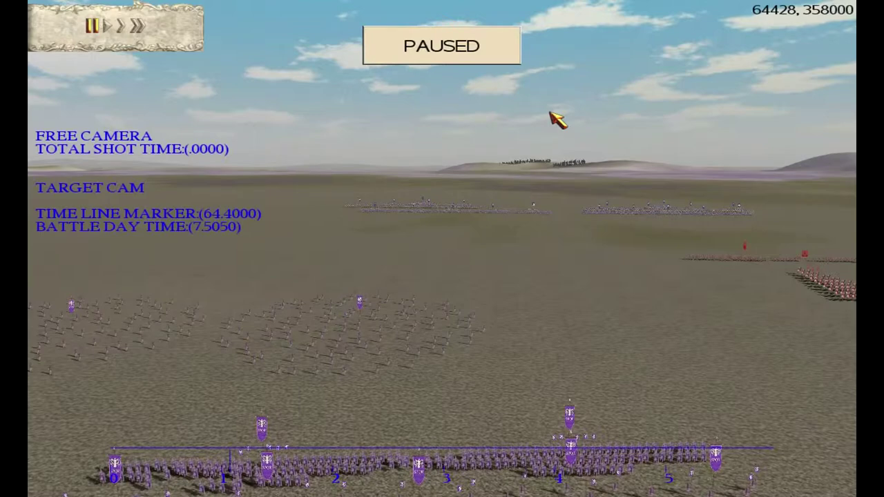
key(e)
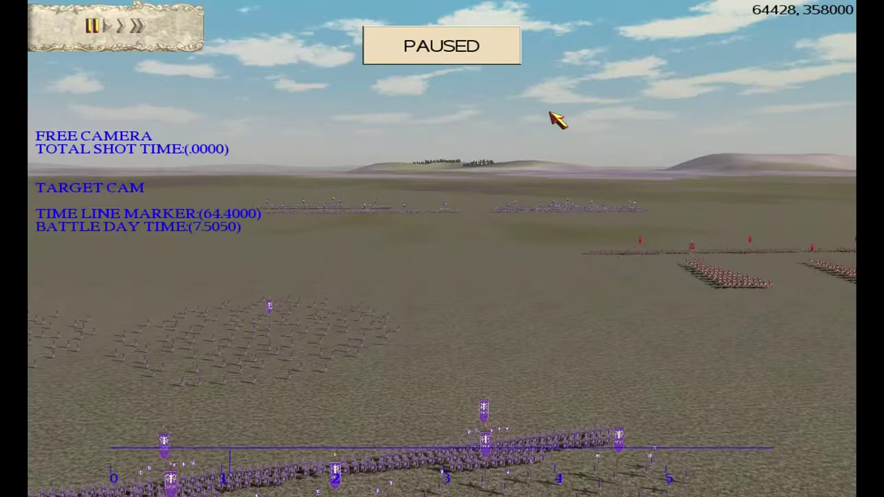
key(Up)
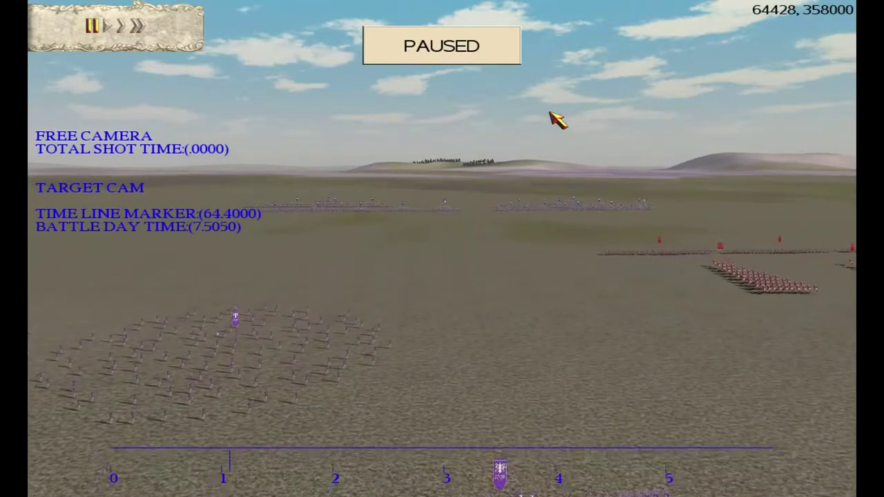
- Survey the paused battlefield around the purple army's loose-order units and the infantry line behind them
key(Right)
key(Left)
key(Left)
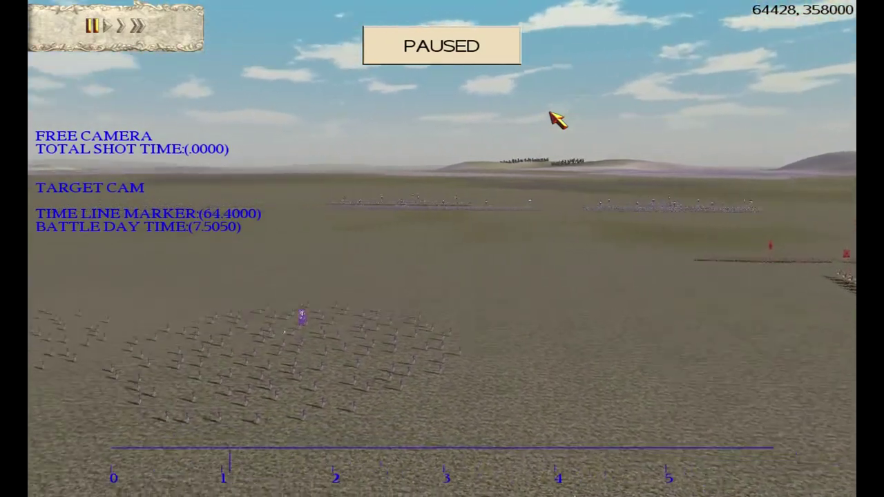
key(Left)
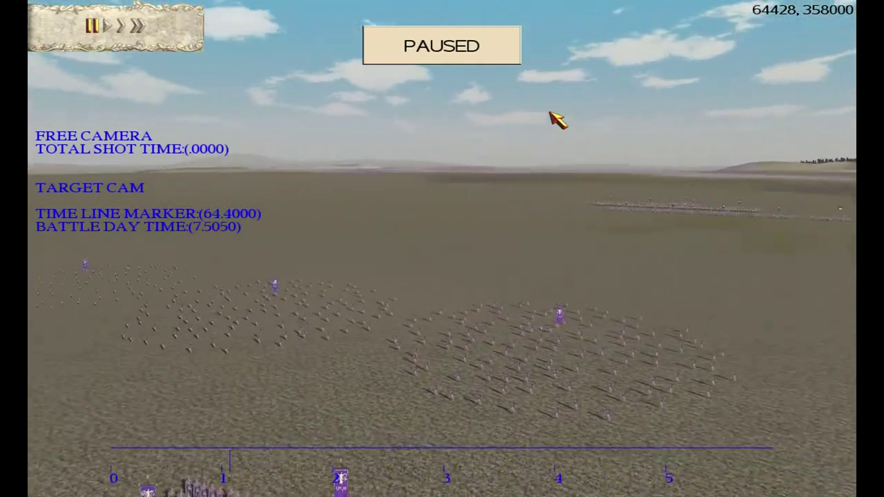
key(Down)
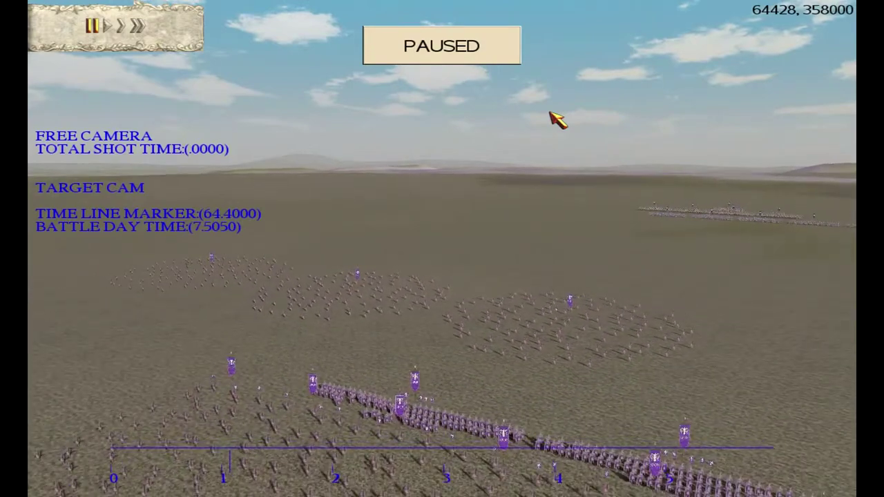
- Resume the replay without the overlay and follow the red army's wedge cavalry and its archers facing the blue lines
key(F5)
key(Right)
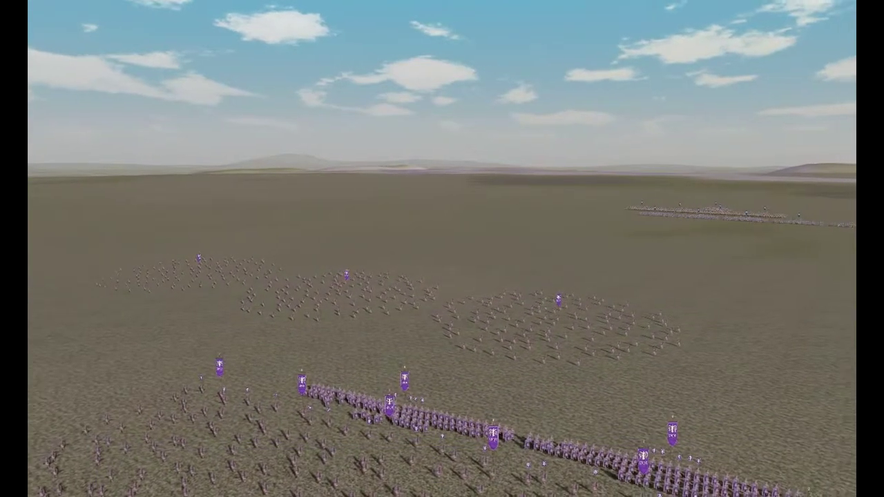
key(Up)
key(Right)
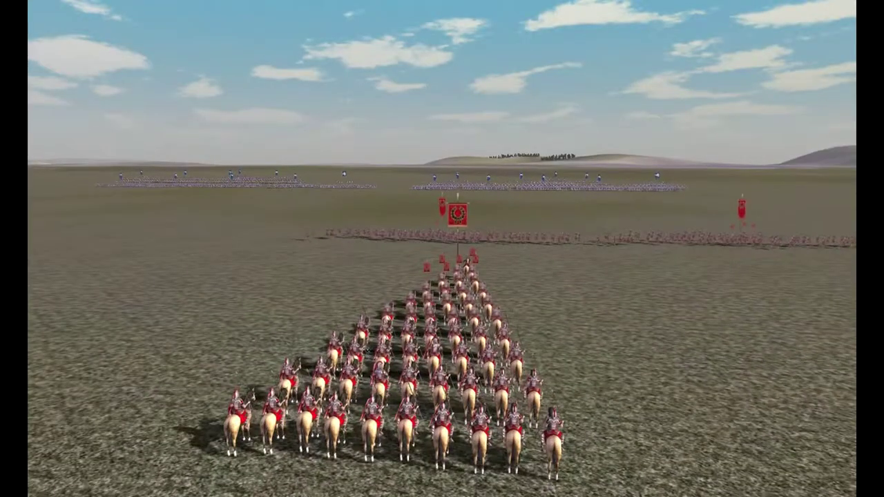
key(Right)
key(Up)
key(Up)
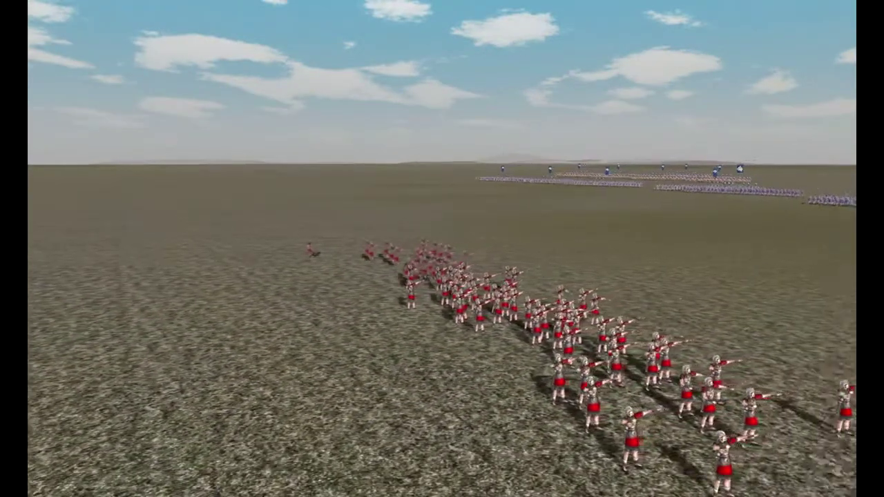
- Frame the red archers up close from the front and set a camera keyframe at 83.0 on the timeline
key(p)
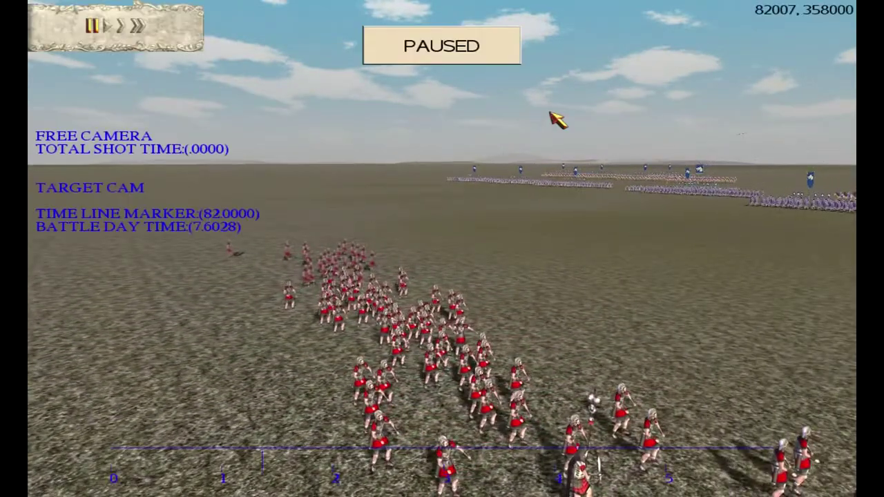
scroll(557, 119, up, 4)
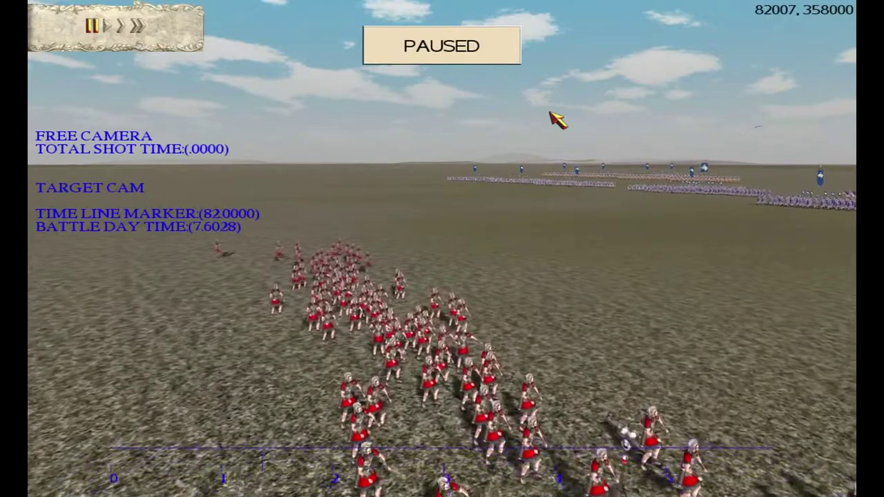
key(Up)
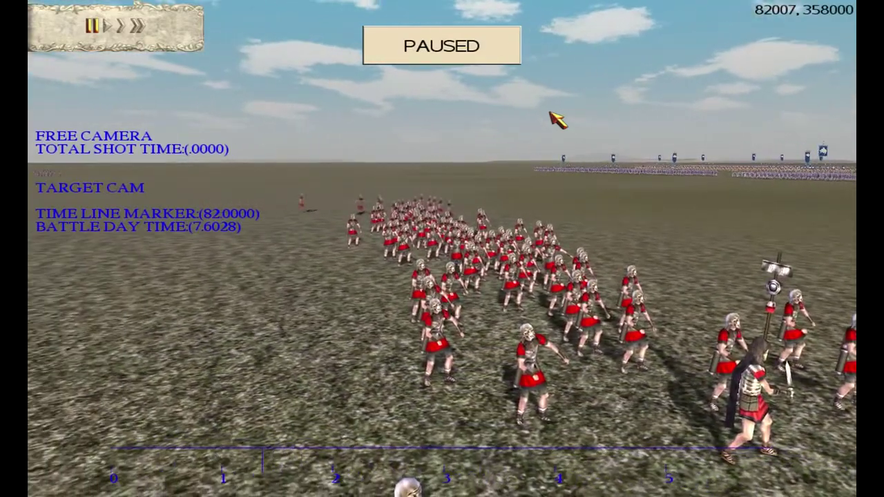
key(Left)
key(Right)
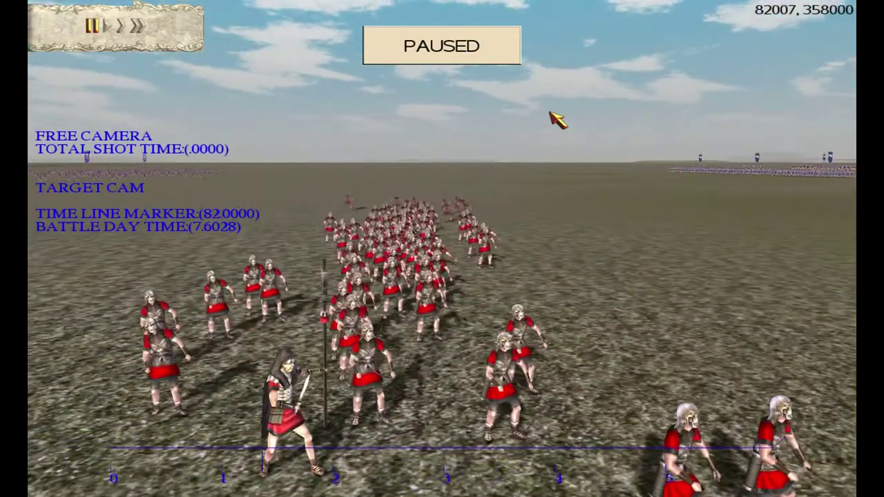
key(Up)
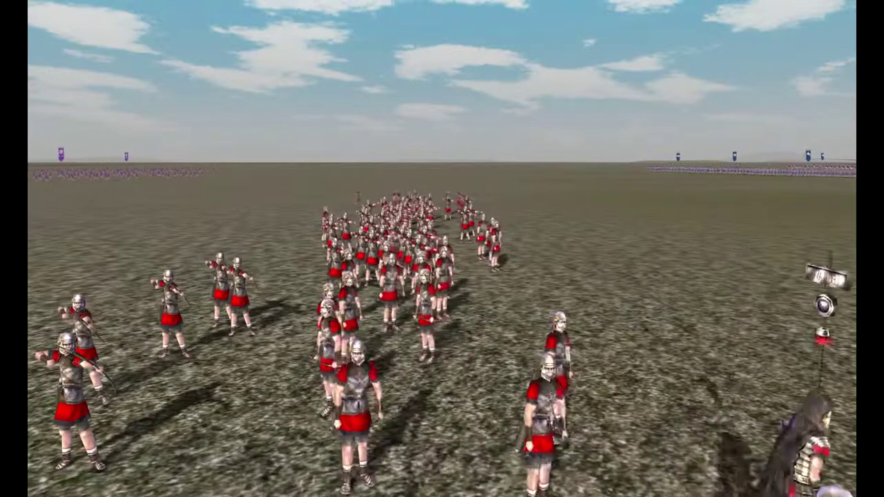
key(p)
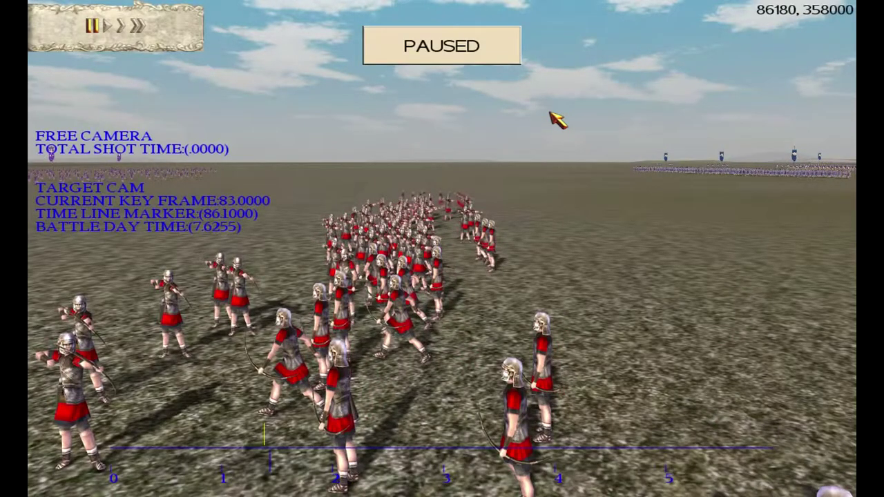
- Turn the camera past the red standard bearer towards the advancing blue army and set a keyframe at 88.2
key(Up)
key(Right)
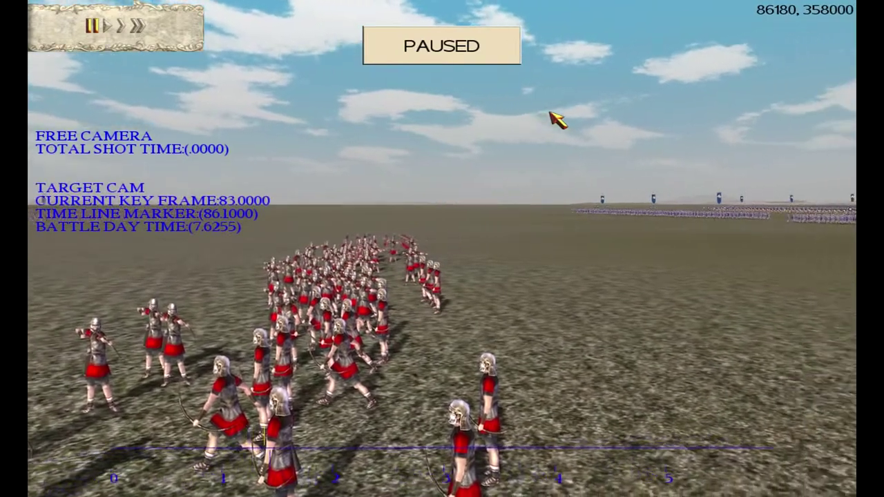
key(Down)
key(Right)
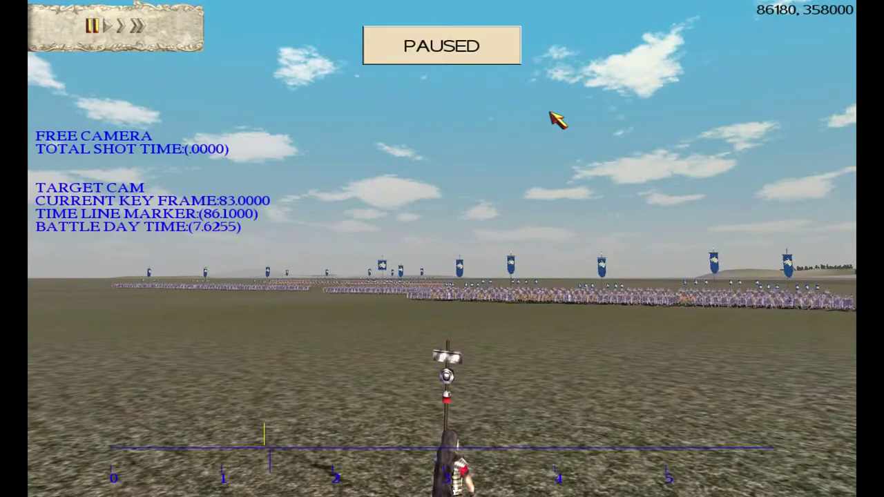
key(Left)
key(Right)
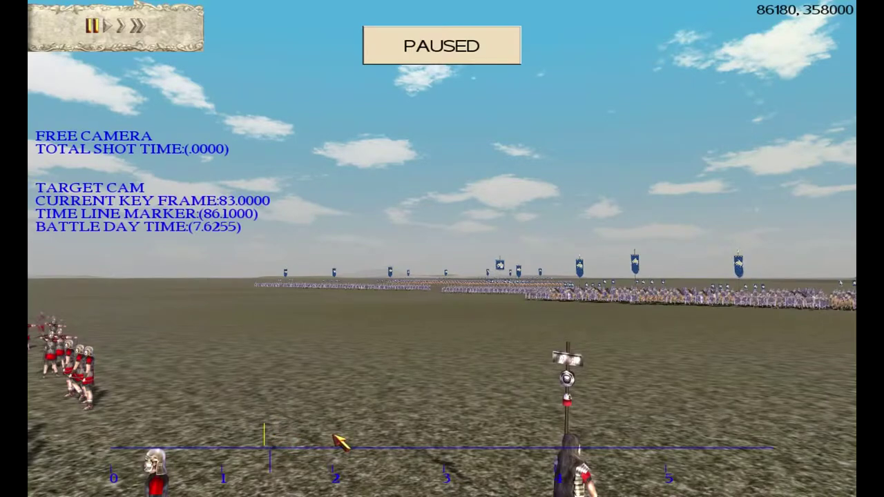
key(space)
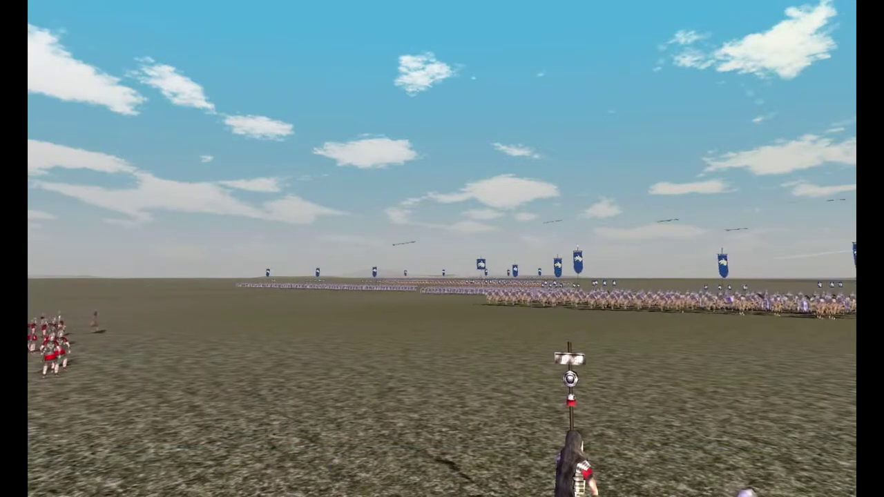
key(p)
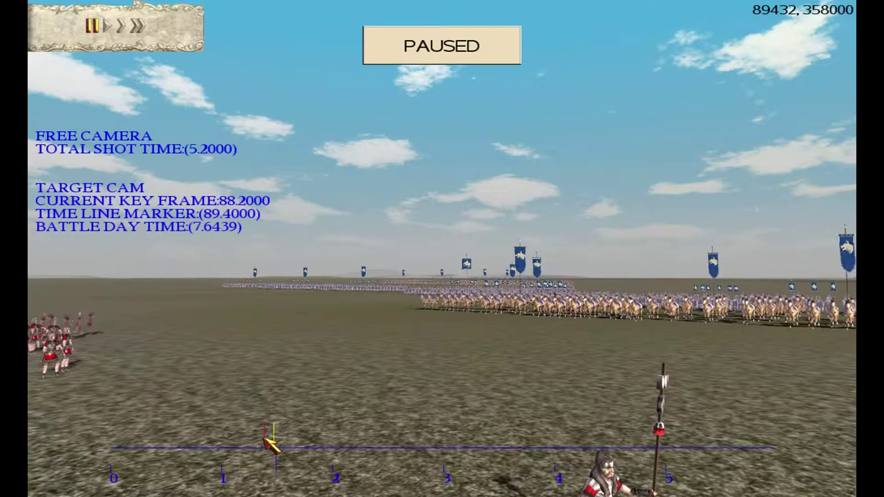
- Switch back and forth between the 83.0 and 88.2 keyframes to compare their camera views, ending on 83.0
key(Home)
key(End)
key(Home)
key(End)
key(Home)
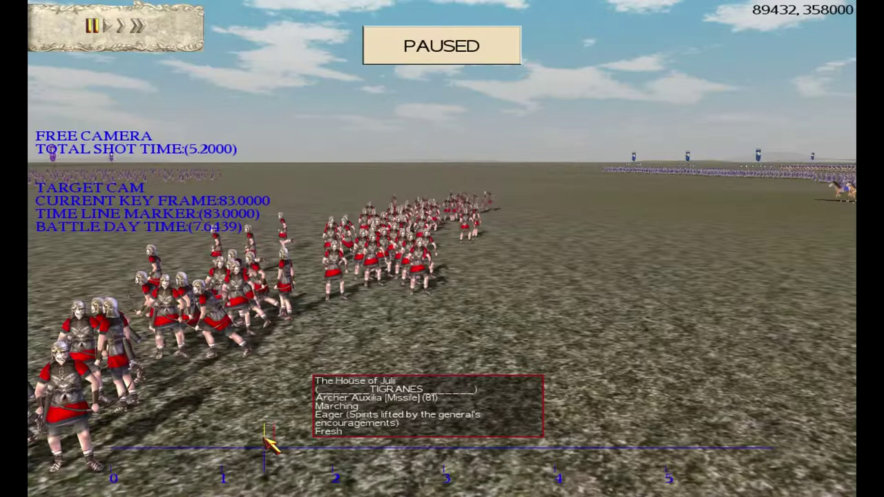
click(267, 445)
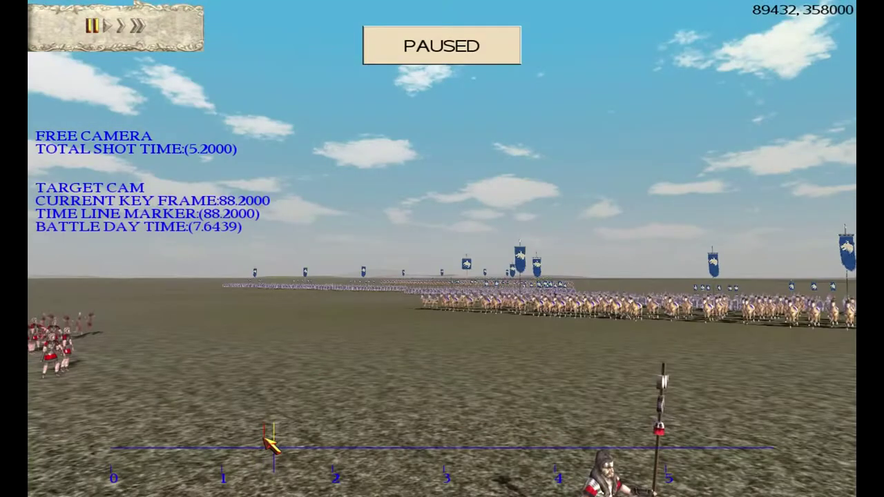
click(264, 441)
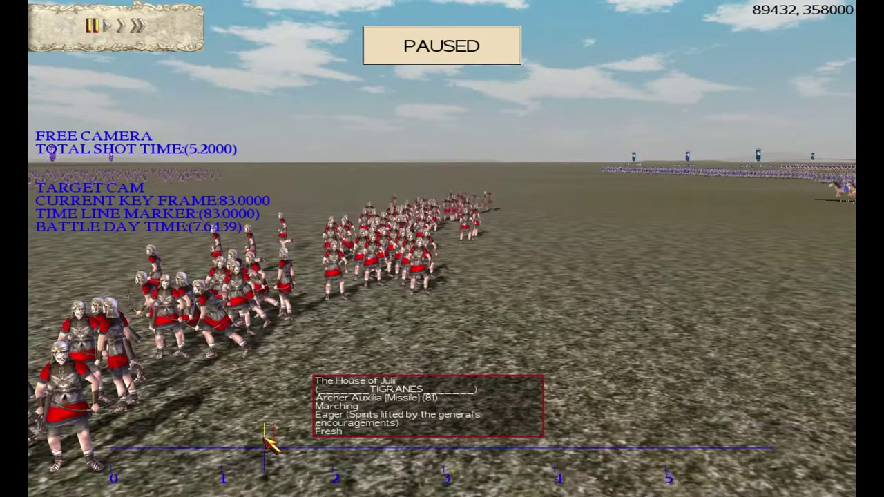
- Play the camera shot from the 83.0 keyframe and pause the replay facing the approaching blue cavalry
key(space)
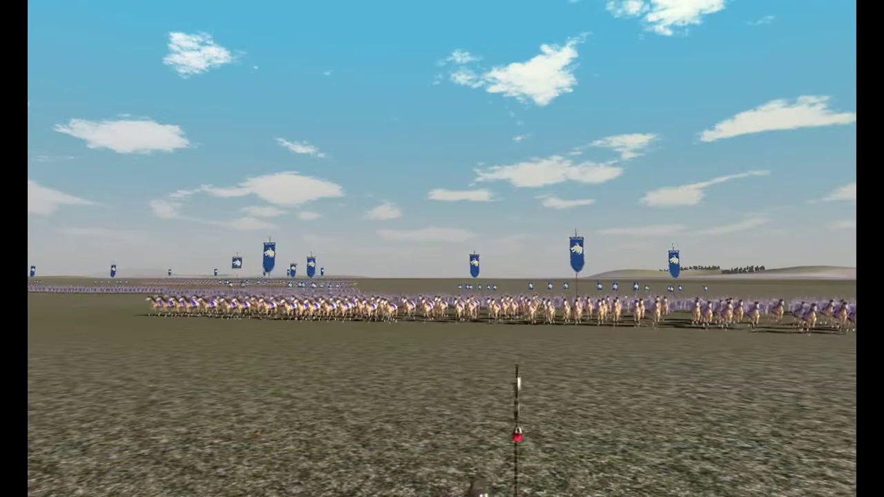
key(p)
click(265, 438)
key(Up)
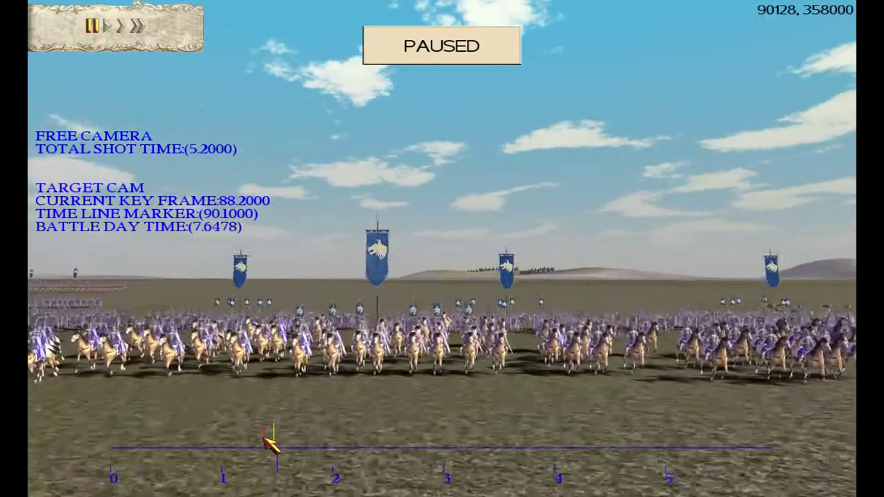
- Move in over the blue Praetorian Cavalry, turn the view along their flank and set a keyframe at 90.5
key(w)
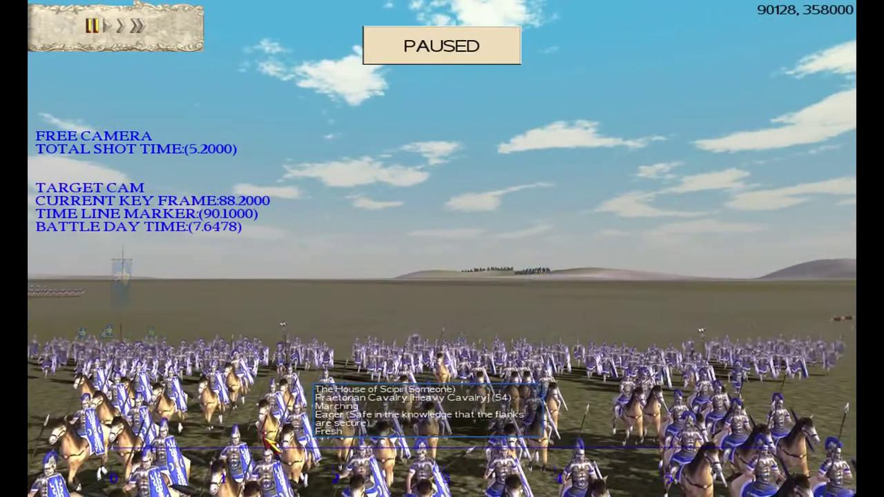
key(w)
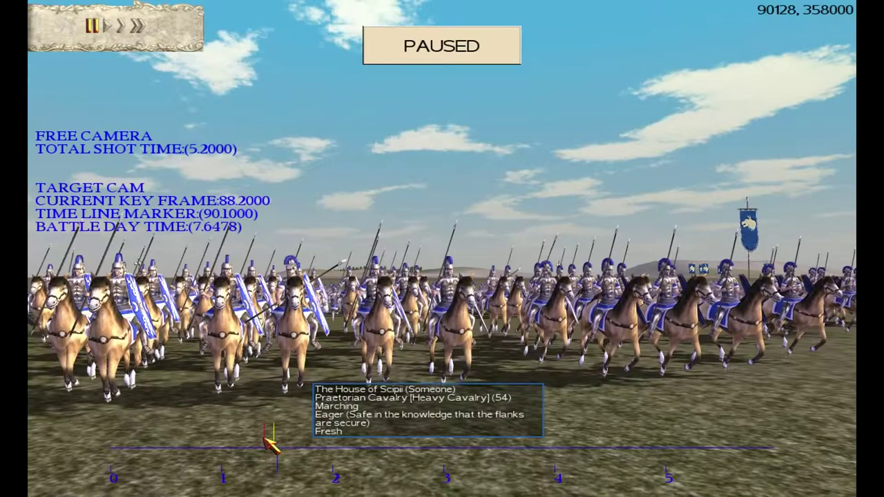
key(Up)
key(Up)
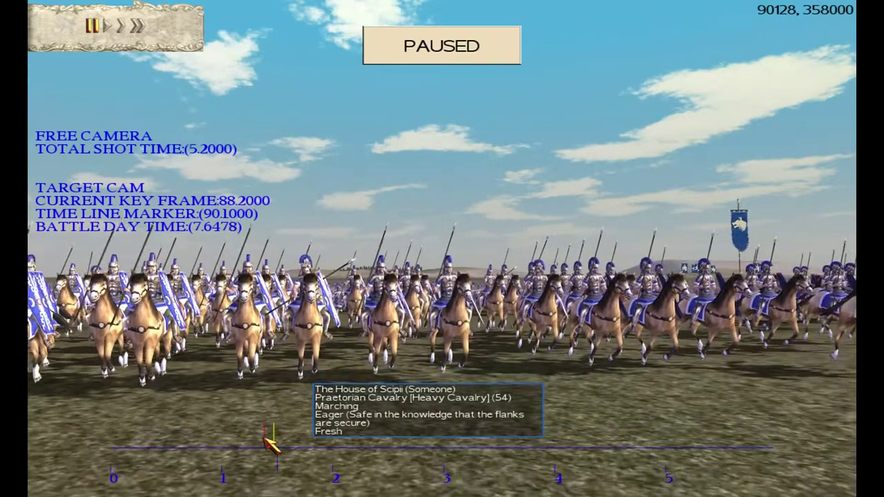
key(Up)
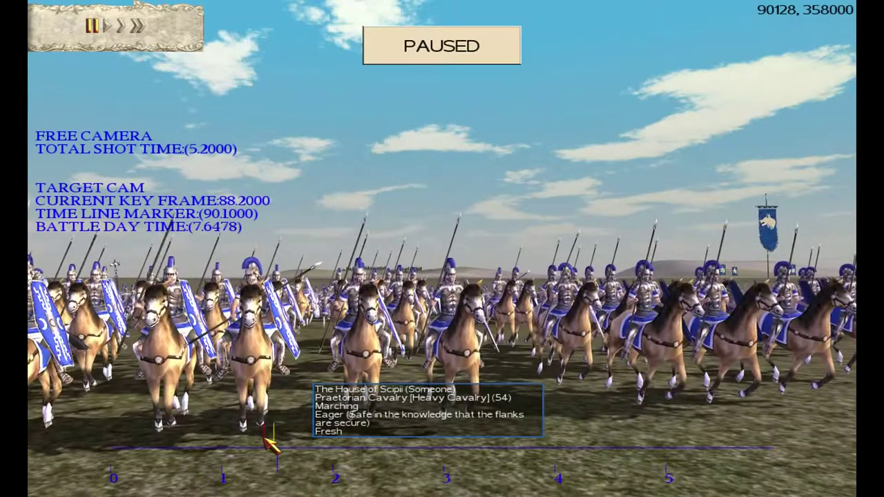
key(plus)
key(w)
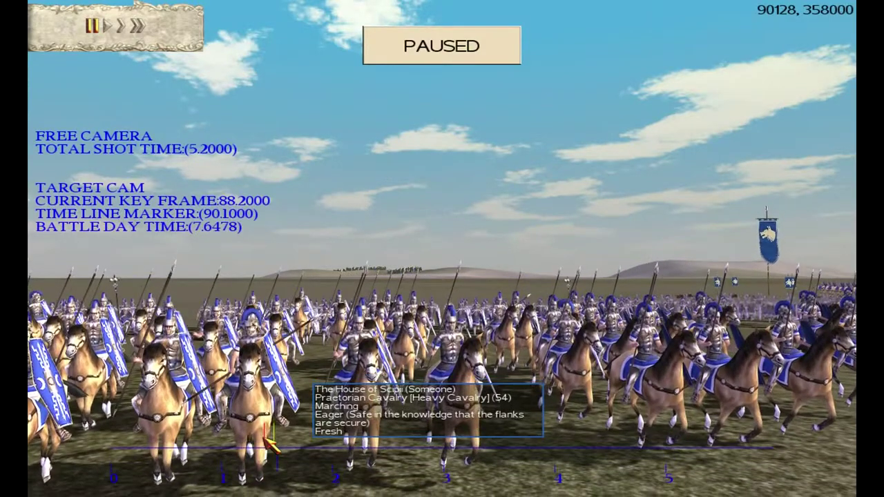
key(s)
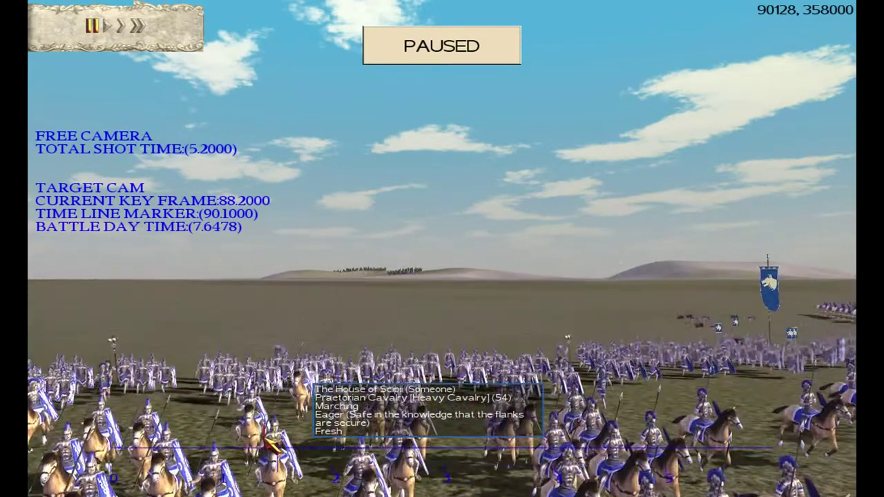
key(d)
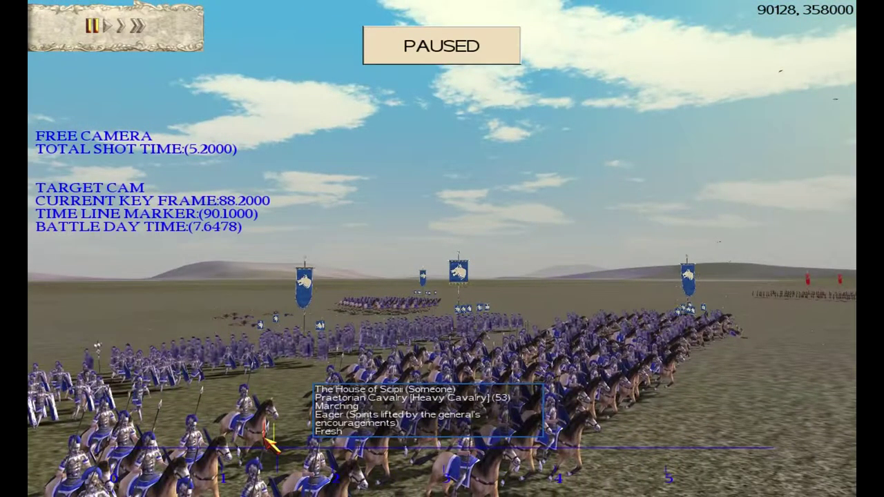
key(p)
key(p)
- Rotate the camera from the blue cavalry towards the red battle lines and set a keyframe at 92.1
key(e)
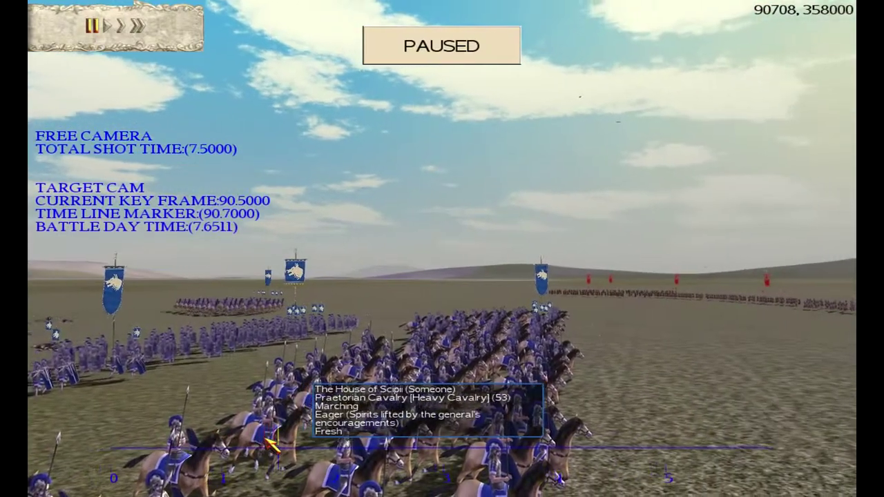
key(e)
scroll(266, 440, down, 1)
key(e)
scroll(265, 440, down, 2)
scroll(265, 440, up, 2)
key(e)
key(q)
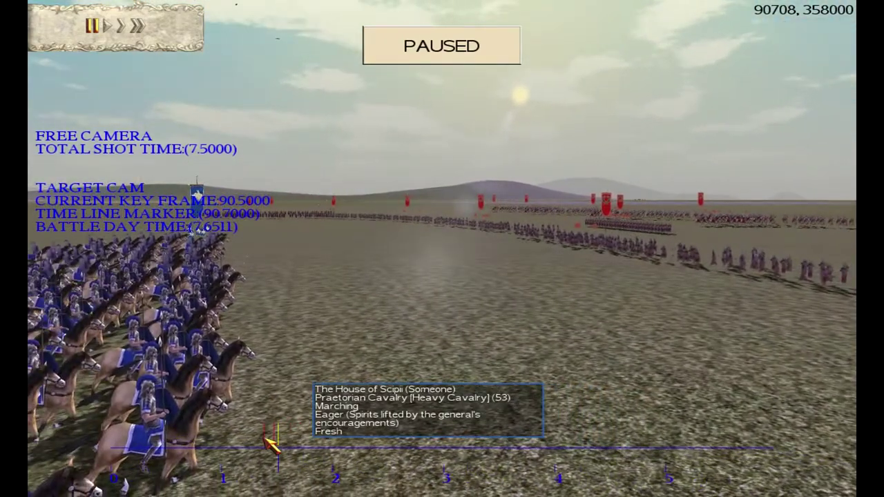
key(e)
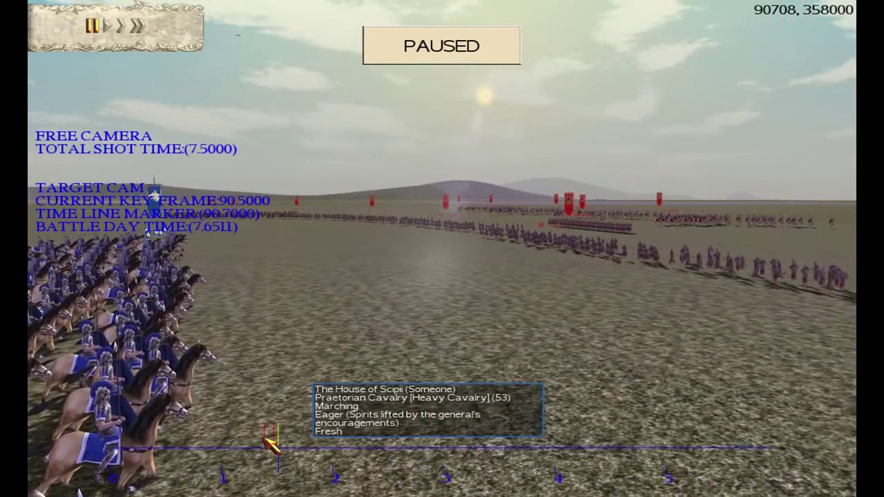
key(p)
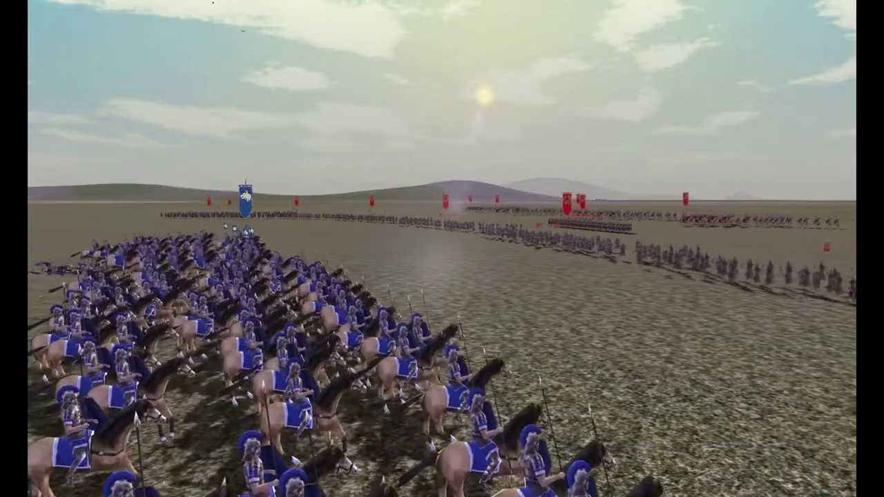
key(p)
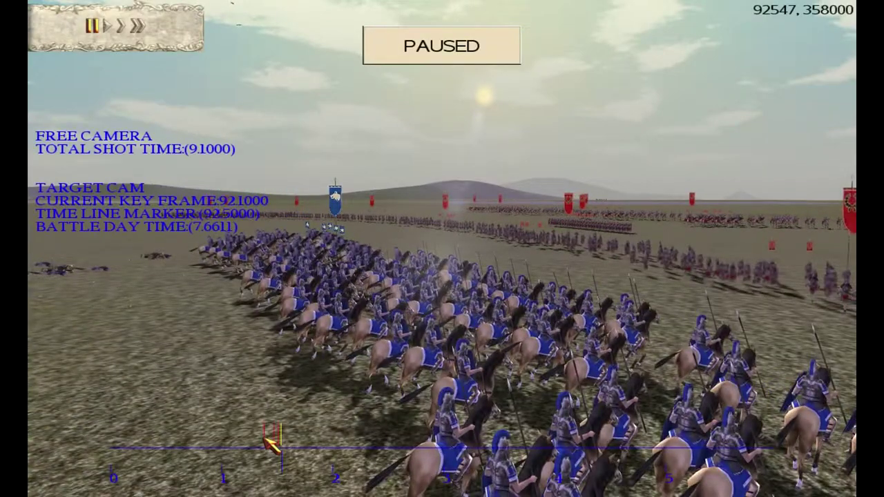
- Step back through the camera keyframes to the one at 83.0 and play the shot from there
key(Left)
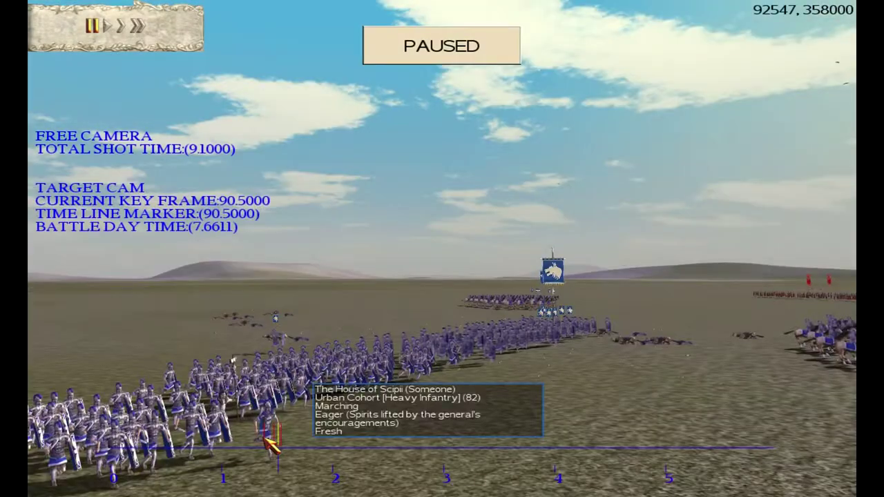
key(Right)
key(Left)
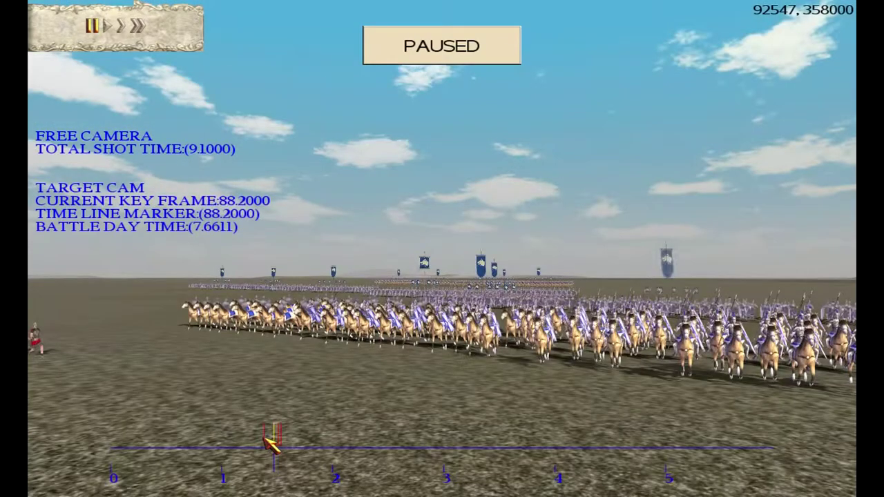
click(267, 442)
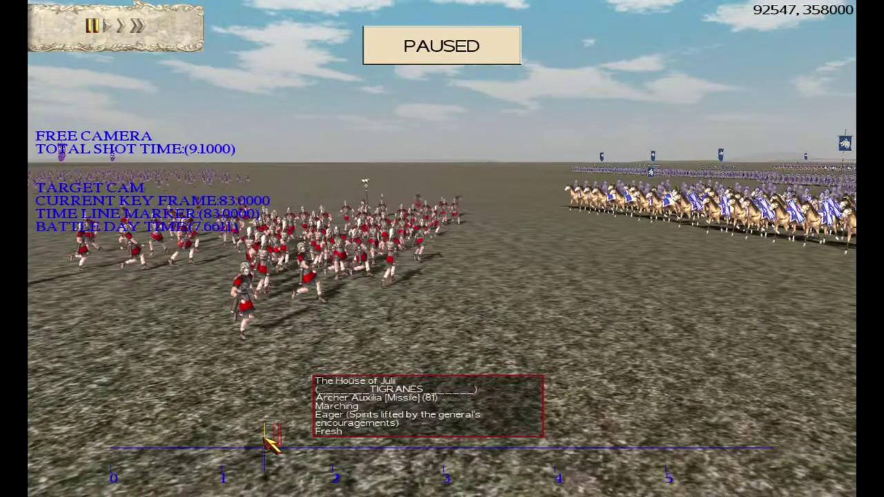
key(space)
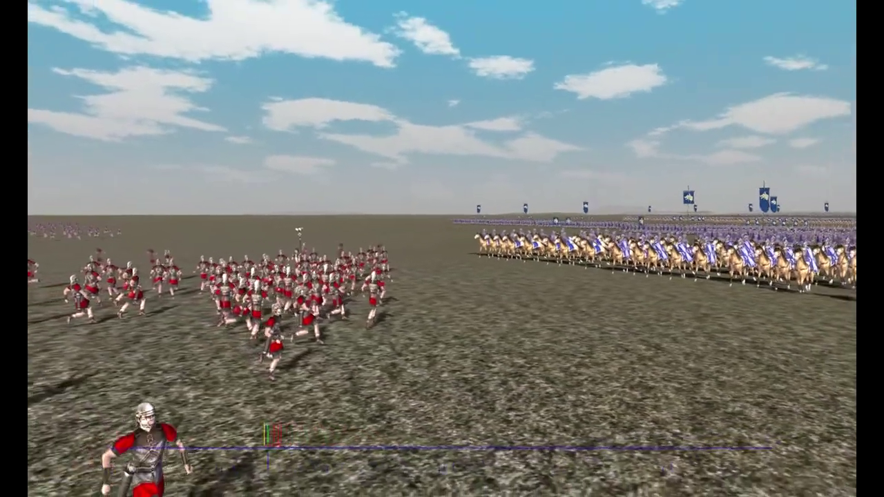